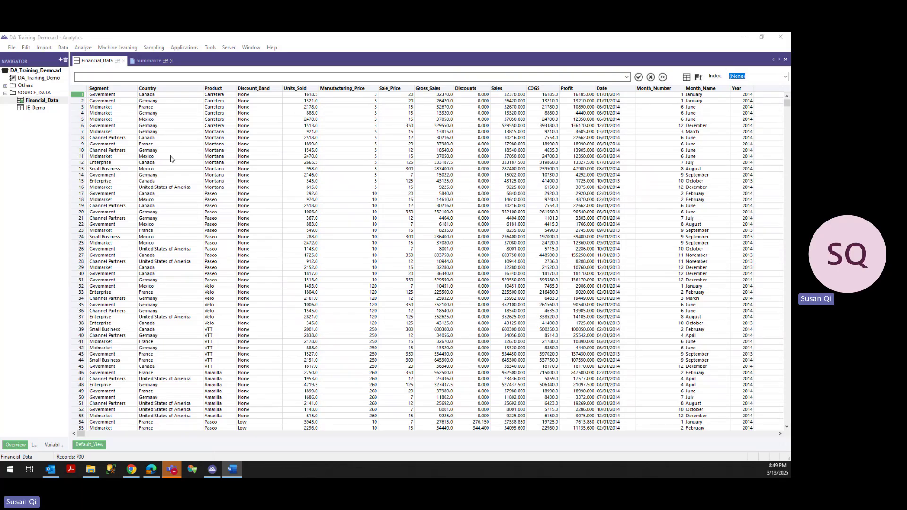
- Examine the Country and Product columns of the Financial_Data table as possible grouping fields
{"action": "left_click", "coordinate": [163, 89]}
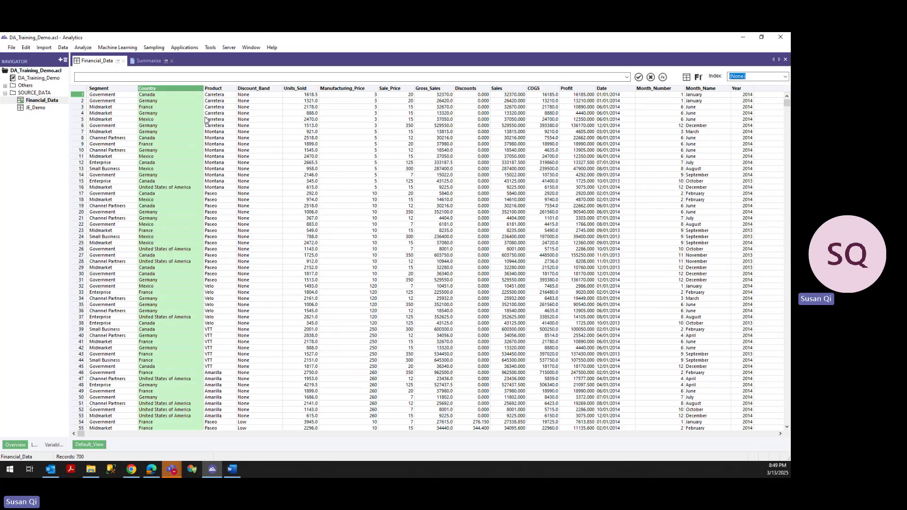
{"action": "left_click", "coordinate": [217, 89]}
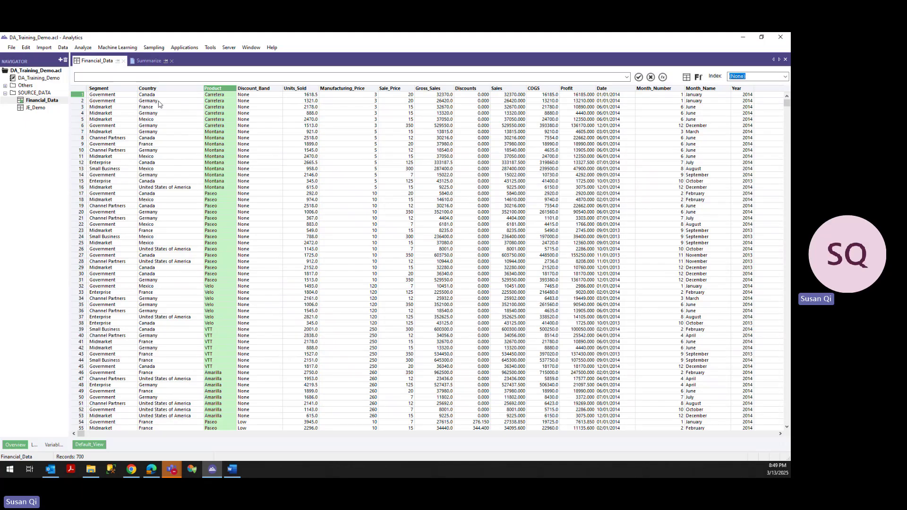
{"action": "left_click", "coordinate": [168, 113]}
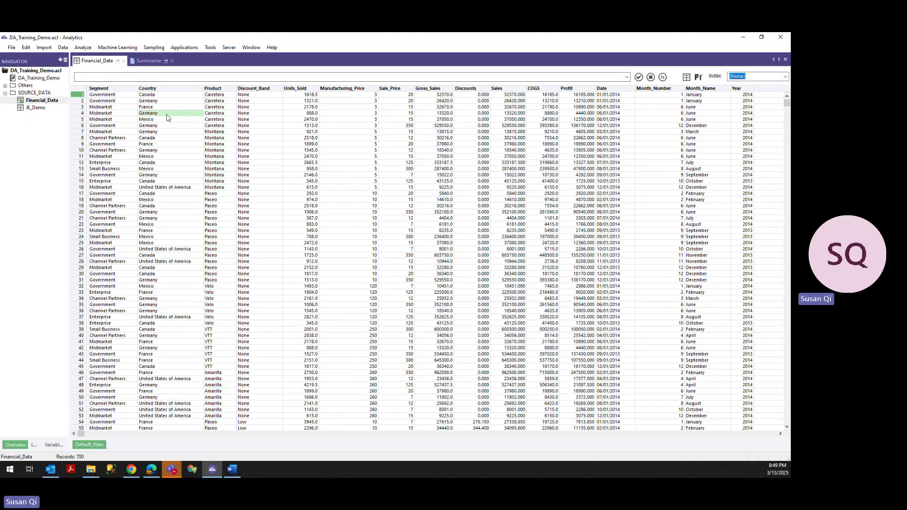
{"action": "left_click", "coordinate": [161, 89]}
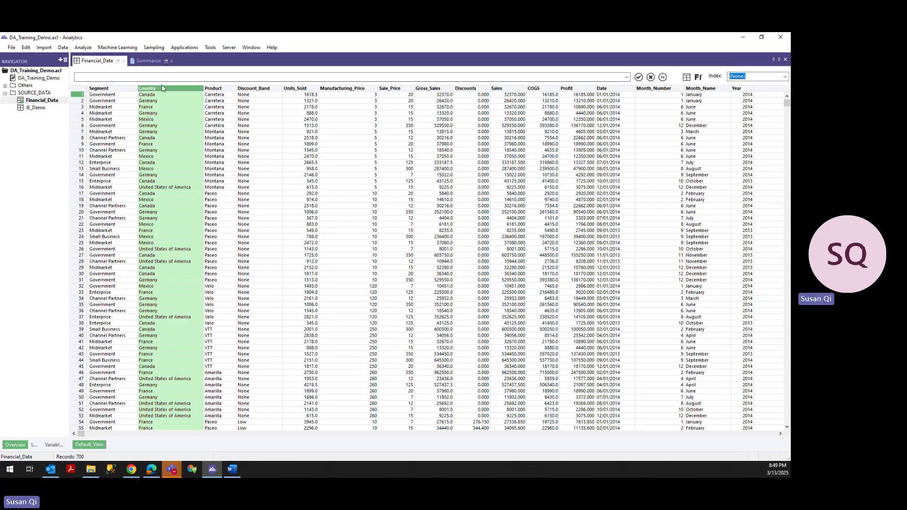
{"action": "left_click", "coordinate": [158, 107]}
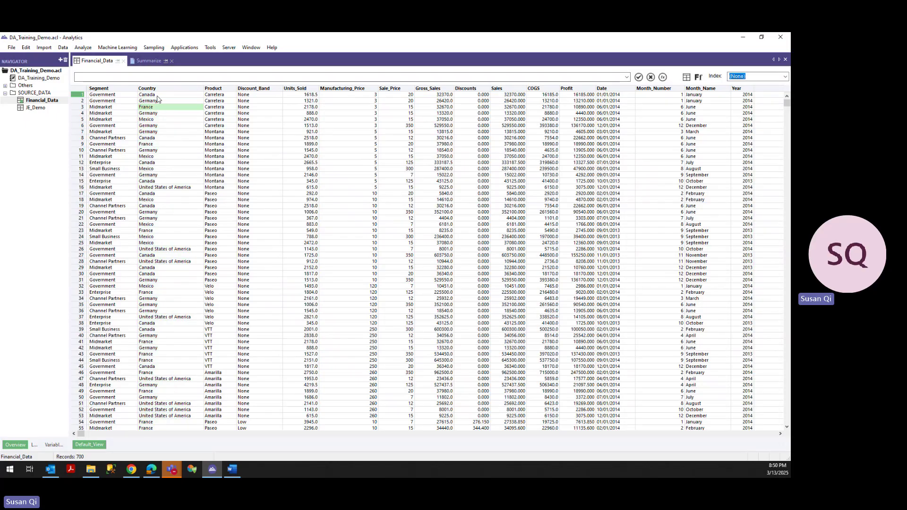
{"action": "left_click", "coordinate": [156, 89]}
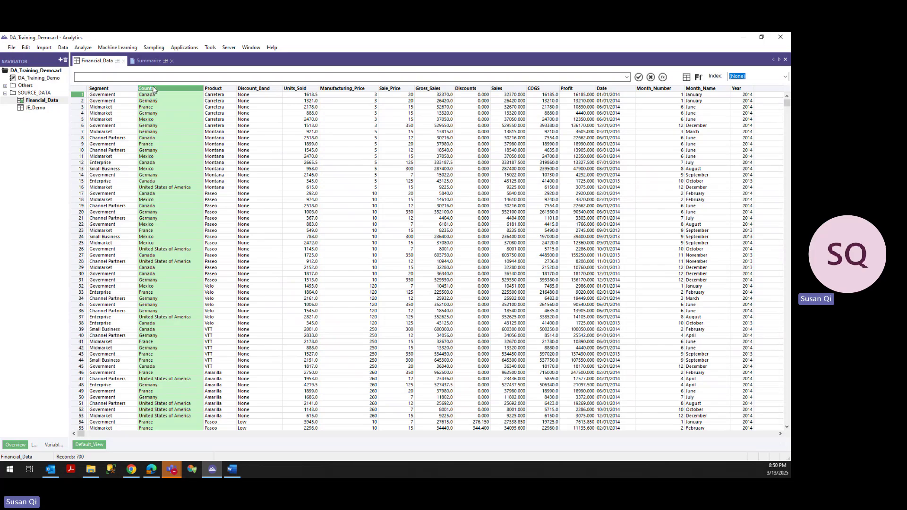
{"action": "left_click", "coordinate": [80, 91]}
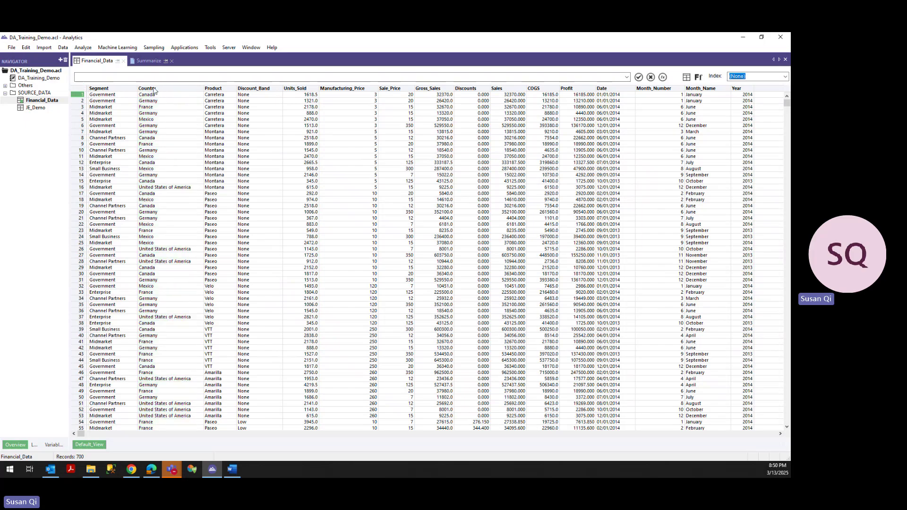
- Start a Classify analysis on the Financial_Data table and set Country as the field to classify on
{"action": "left_click", "coordinate": [83, 49]}
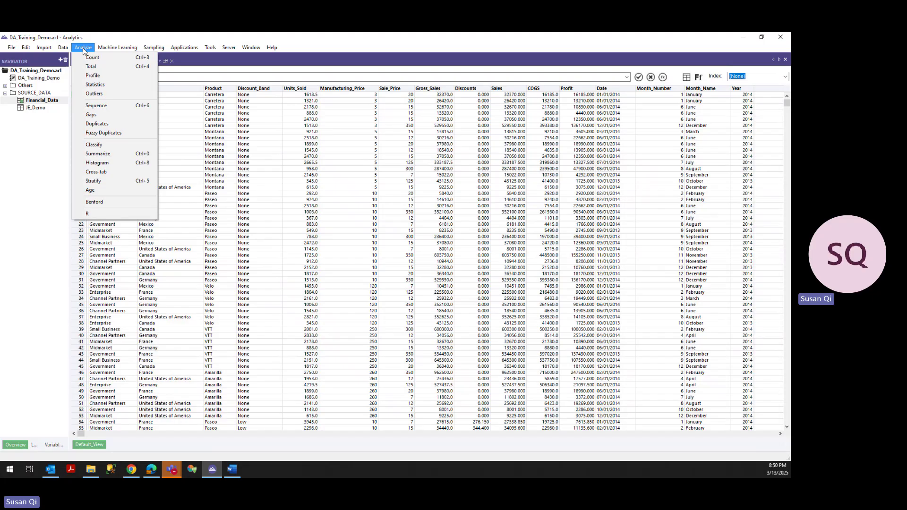
{"action": "left_click", "coordinate": [102, 145]}
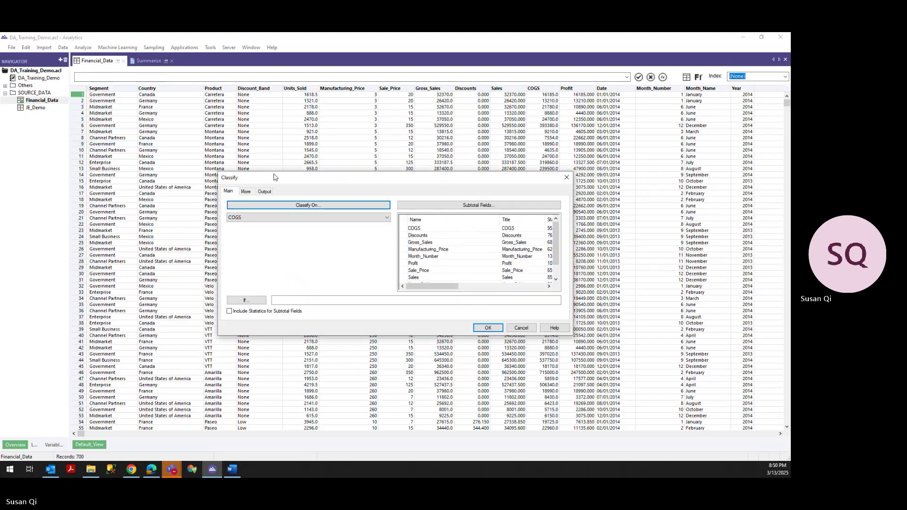
{"action": "left_click_drag", "start_coordinate": [288, 178], "coordinate": [238, 155]}
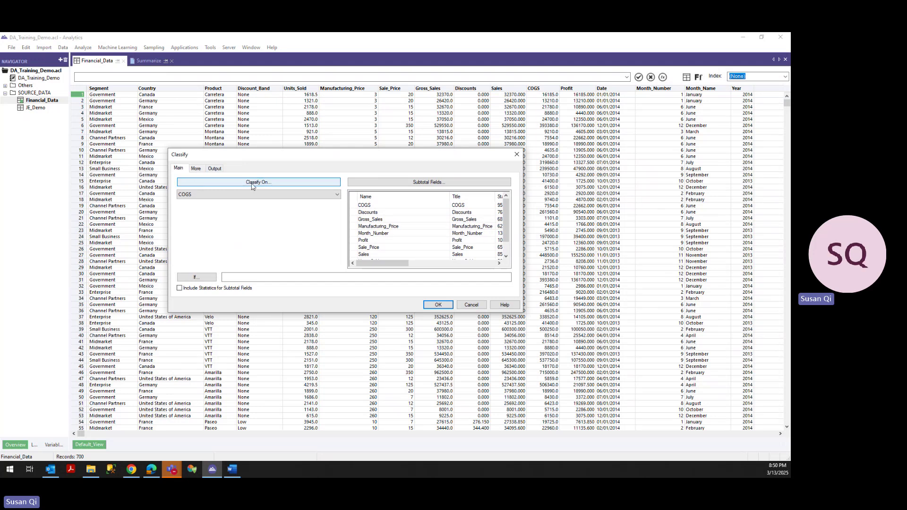
{"action": "left_click", "coordinate": [250, 185]}
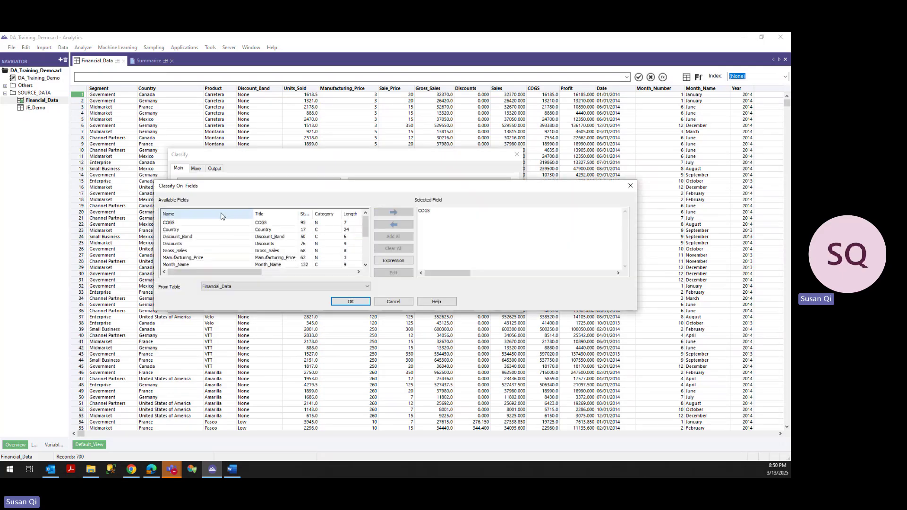
{"action": "left_click", "coordinate": [175, 230]}
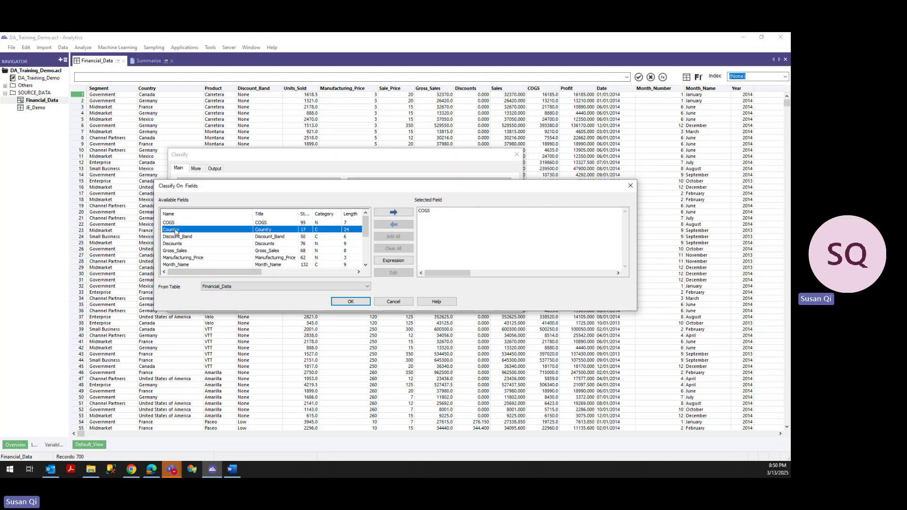
{"action": "double_click", "coordinate": [175, 230]}
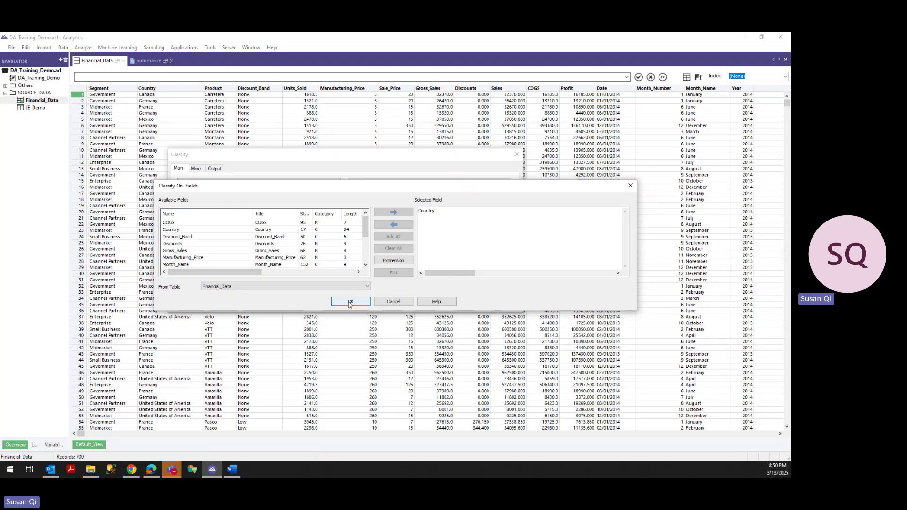
{"action": "left_click", "coordinate": [350, 301]}
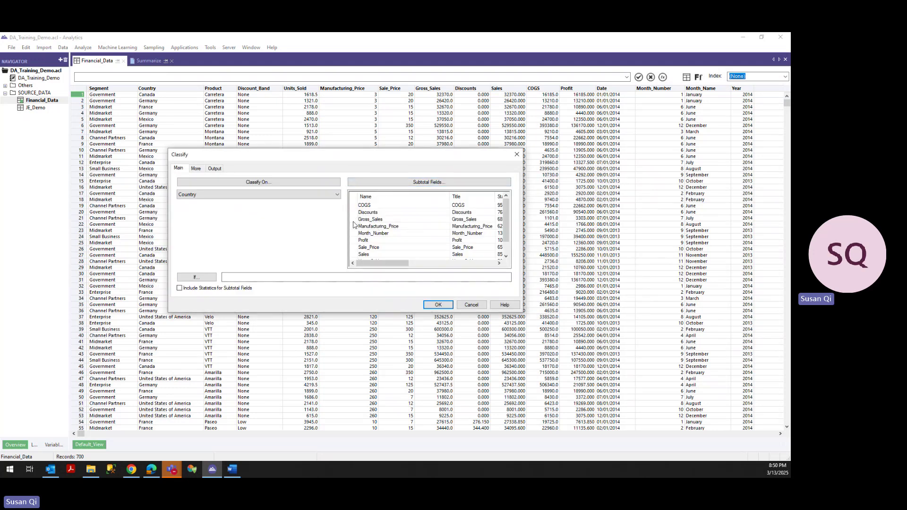
- Subtotal Gross_Sales in the classification, check the output settings, and run it to screen
{"action": "left_click", "coordinate": [364, 220]}
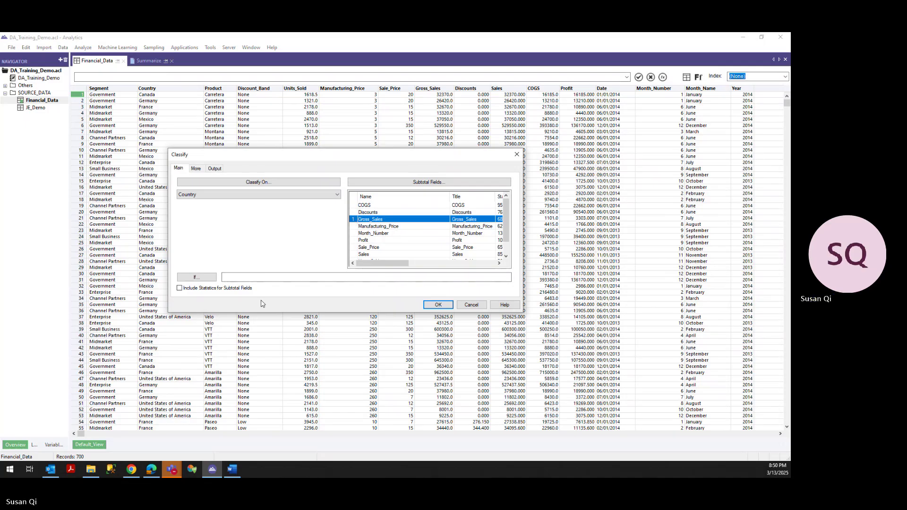
{"action": "left_click", "coordinate": [216, 170]}
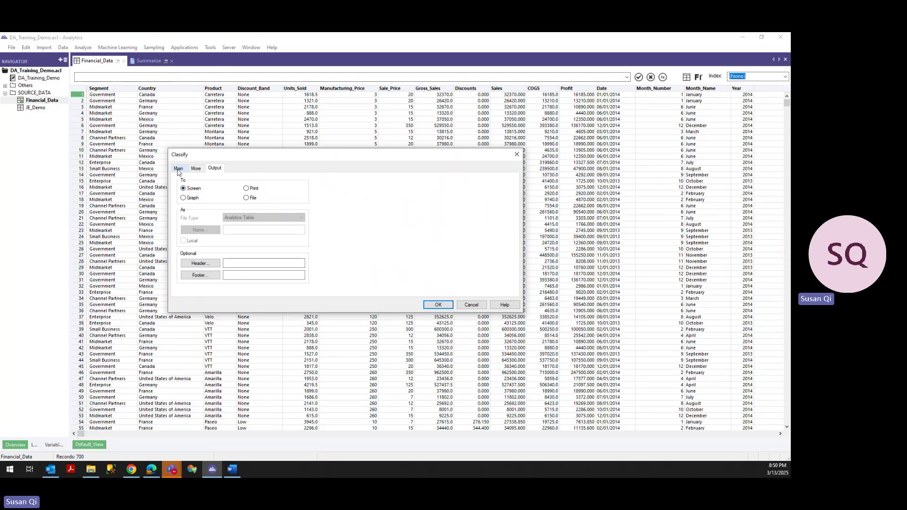
{"action": "left_click", "coordinate": [178, 168]}
{"action": "left_click", "coordinate": [435, 305]}
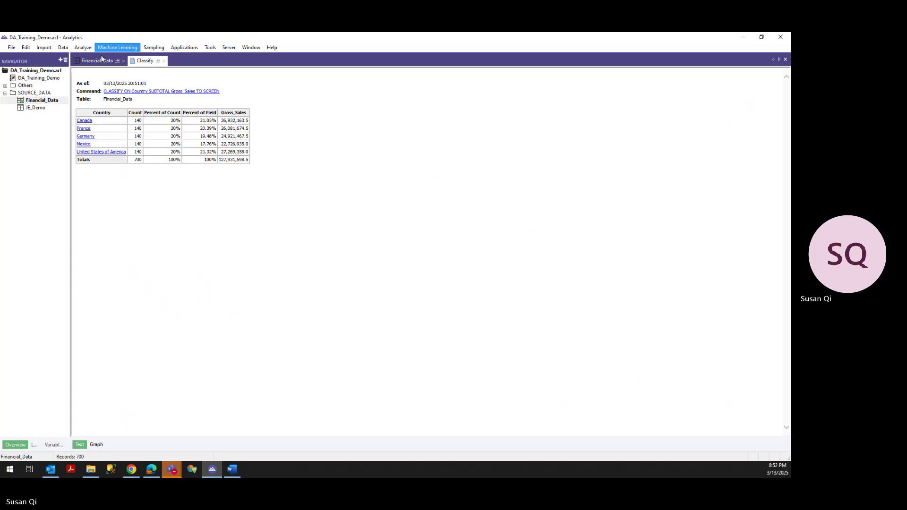
- Return to the Financial_Data table and start a Summarize analysis on the Country and Product fields, in that order
{"action": "left_click", "coordinate": [100, 62]}
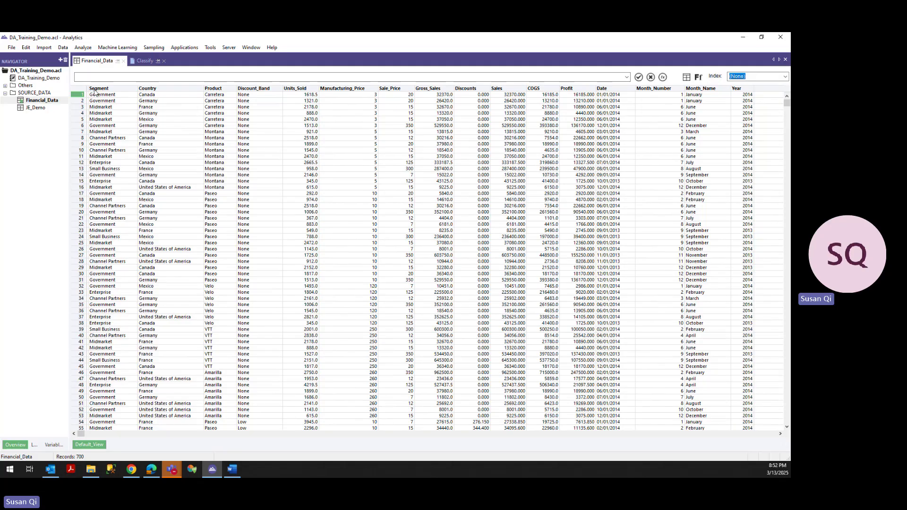
{"action": "left_click", "coordinate": [78, 49]}
{"action": "left_click", "coordinate": [106, 156]}
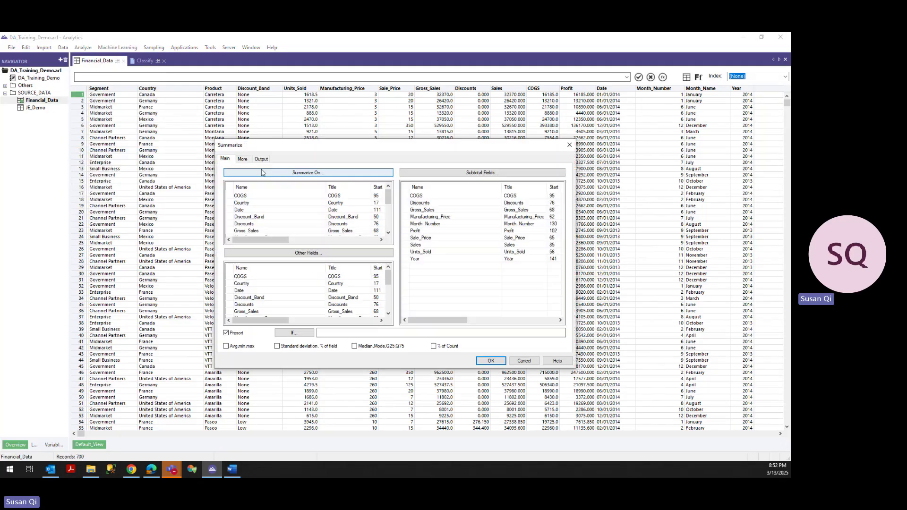
{"action": "left_click", "coordinate": [294, 173]}
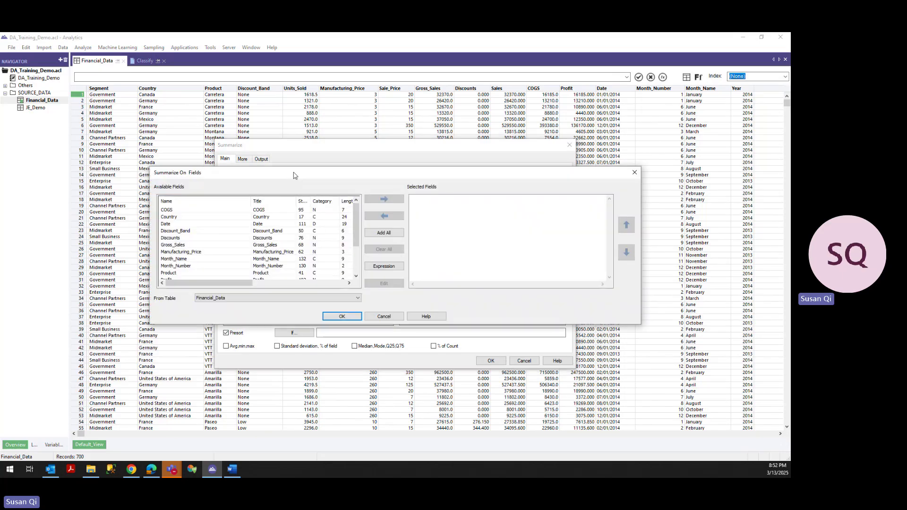
{"action": "double_click", "coordinate": [169, 217]}
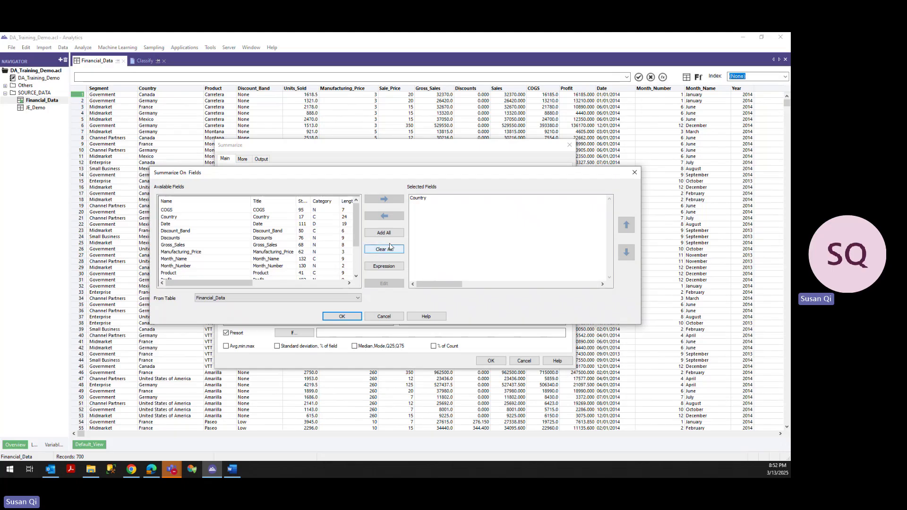
{"action": "double_click", "coordinate": [174, 273]}
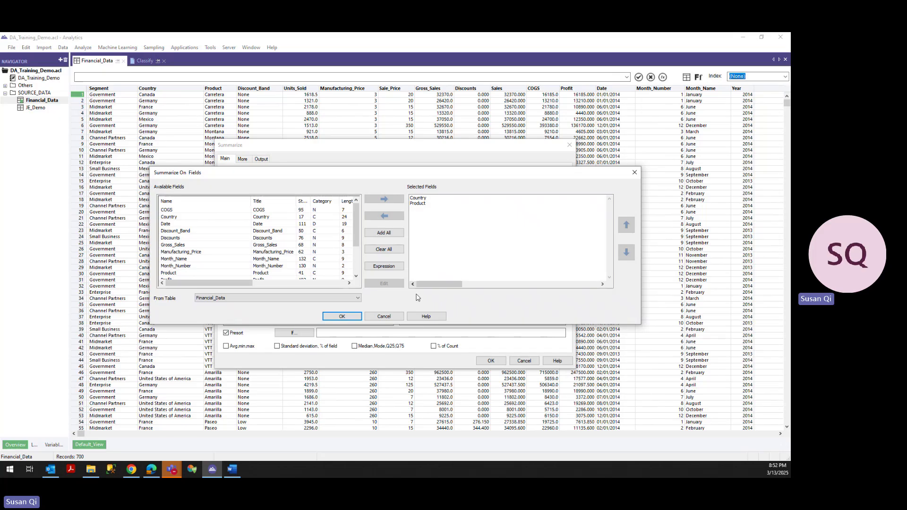
{"action": "left_click", "coordinate": [344, 316]}
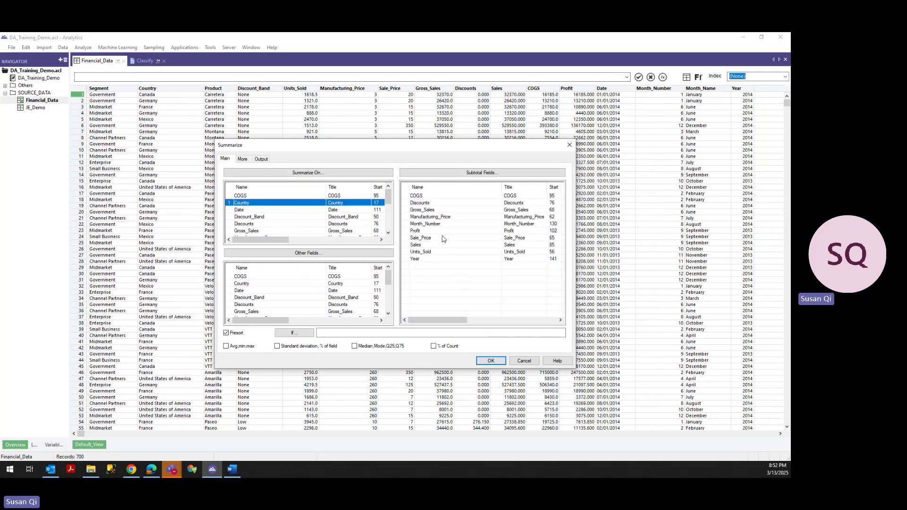
- Subtotal Gross_Sales with average, minimum, maximum, median, mode, Q25 and Q75 statistics, and run the summary
{"action": "left_click", "coordinate": [409, 211]}
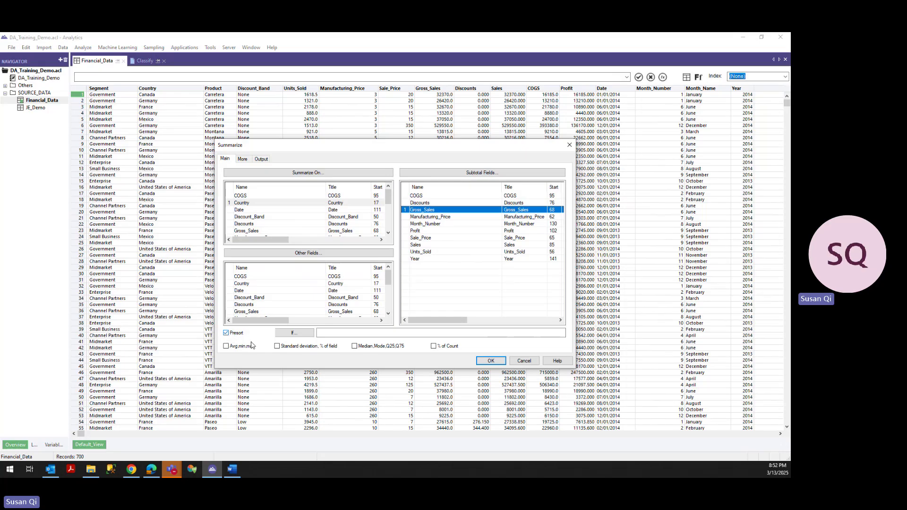
{"action": "left_click", "coordinate": [226, 347]}
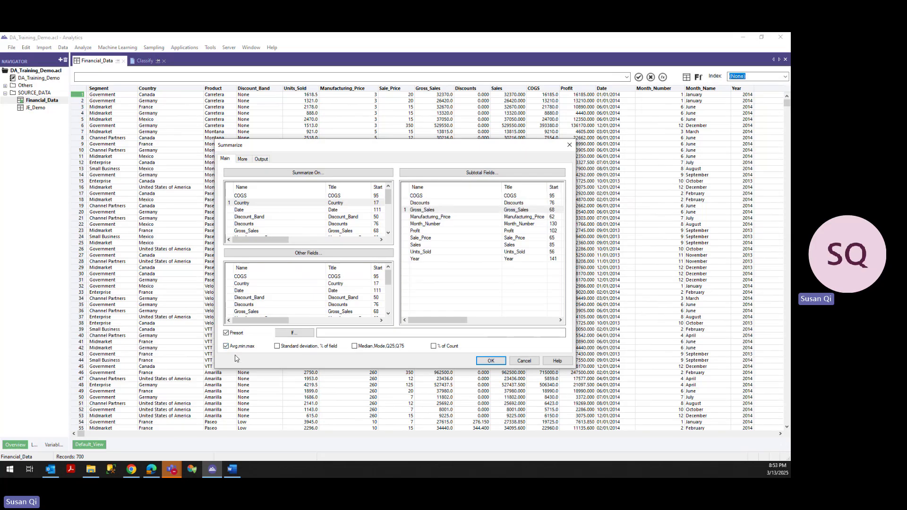
{"action": "left_click", "coordinate": [355, 346]}
{"action": "left_click", "coordinate": [492, 362]}
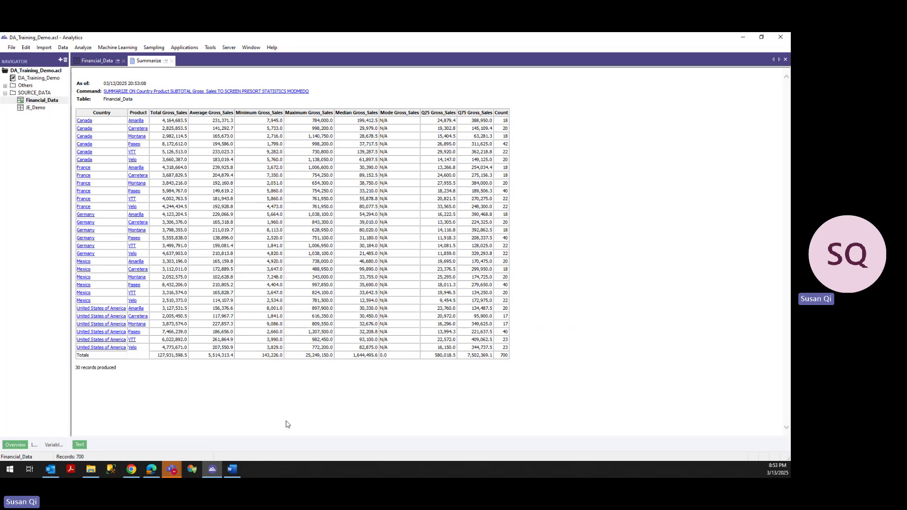
- Return to the Financial_Data table and start another Summarize analysis, adding Country and Product as its key fields
{"action": "left_click", "coordinate": [95, 61]}
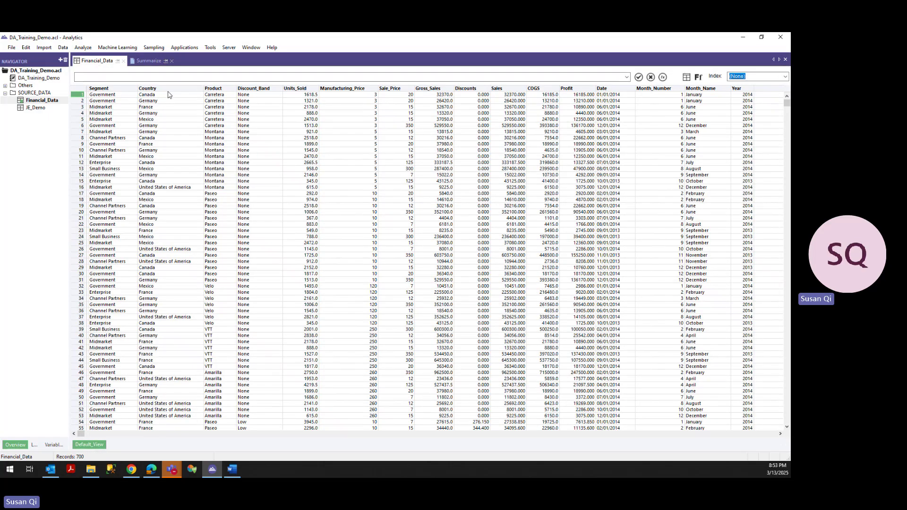
{"action": "left_click", "coordinate": [82, 49]}
{"action": "left_click", "coordinate": [99, 154]}
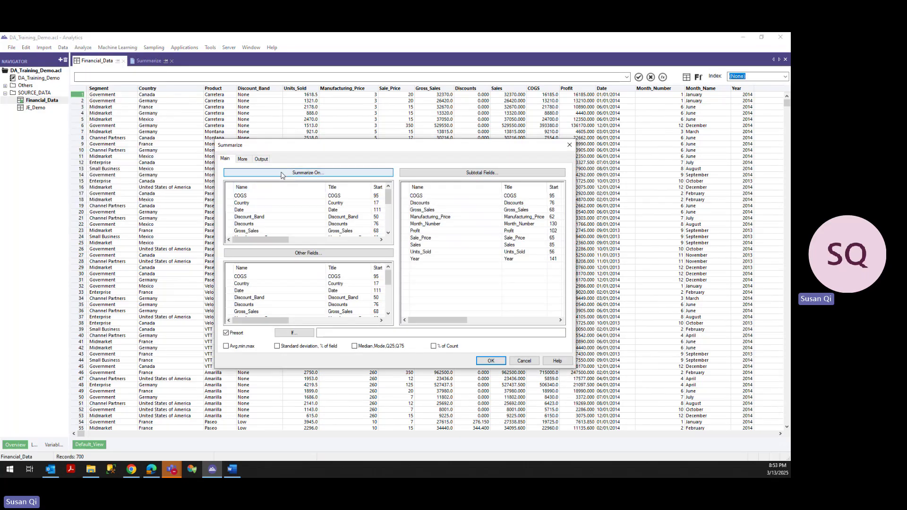
{"action": "left_click", "coordinate": [303, 173]}
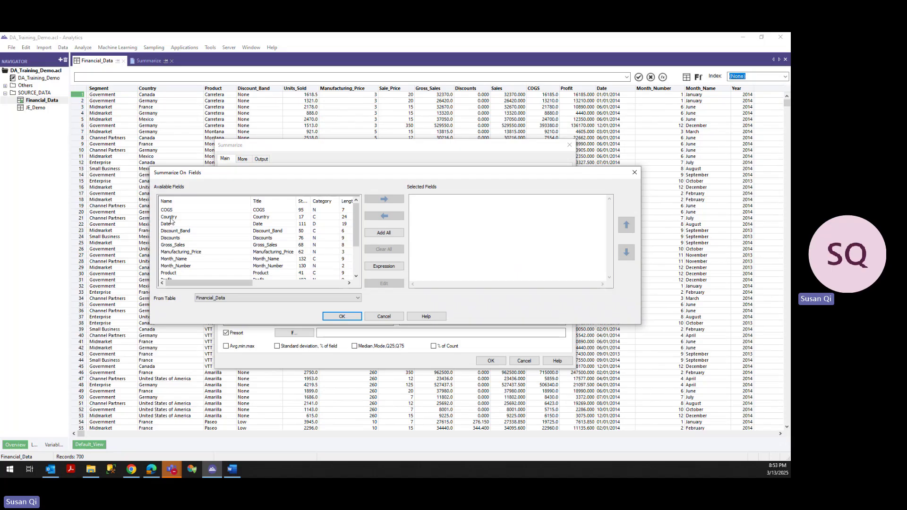
{"action": "double_click", "coordinate": [170, 217]}
{"action": "double_click", "coordinate": [171, 273]}
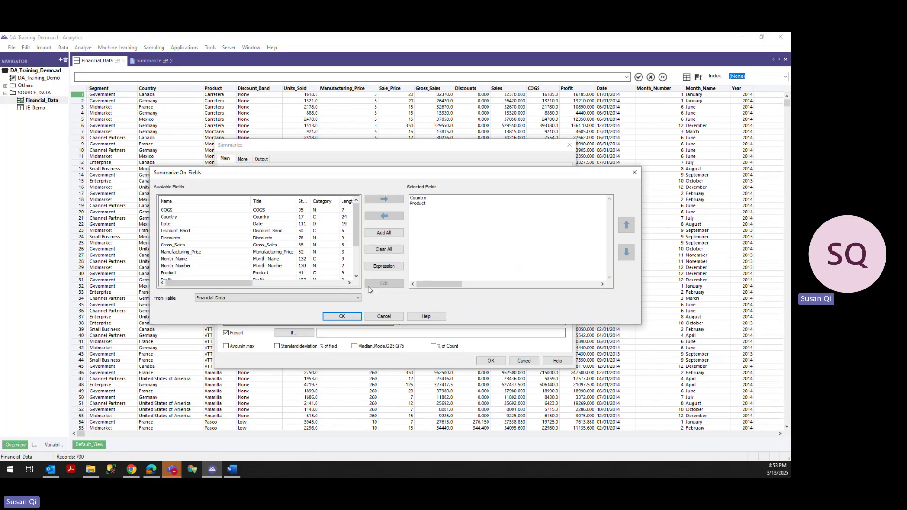
- Move Product ahead of Country in the summarize key order and accept the field selection
{"action": "left_click", "coordinate": [423, 198]}
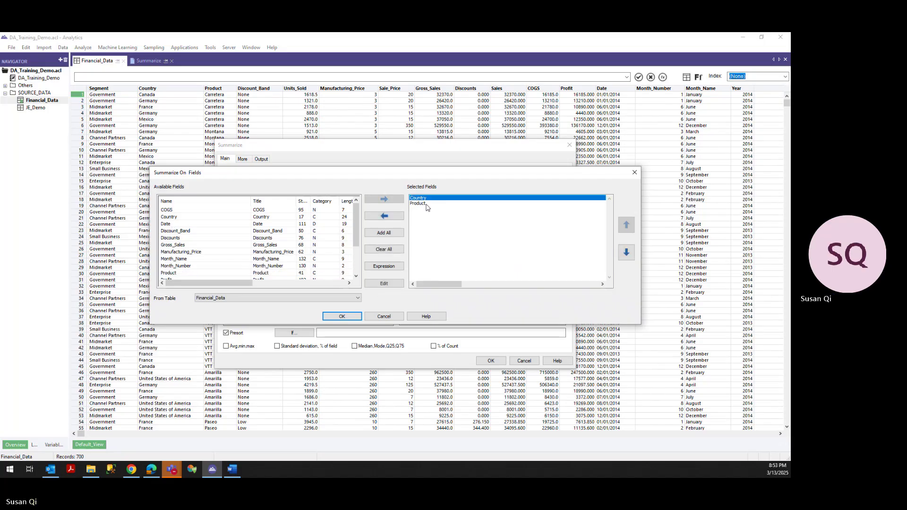
{"action": "left_click", "coordinate": [423, 203]}
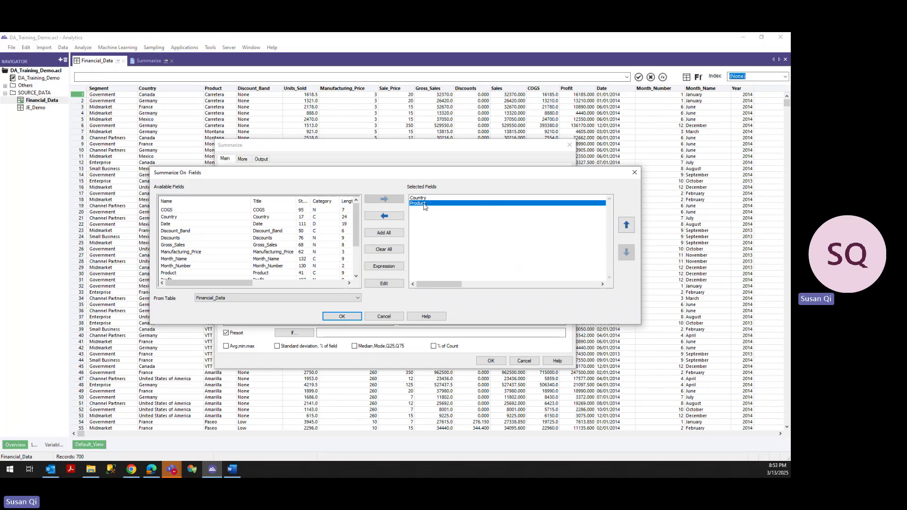
{"action": "left_click", "coordinate": [626, 226]}
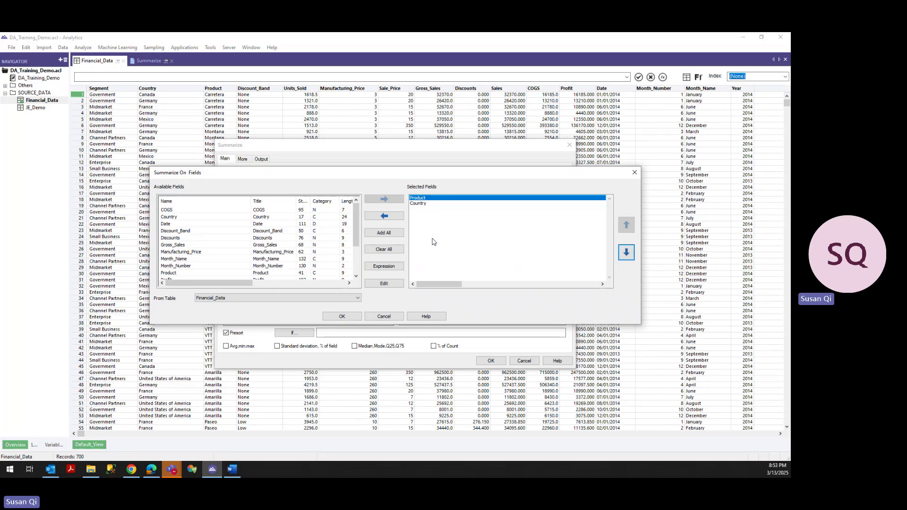
{"action": "left_click", "coordinate": [339, 317]}
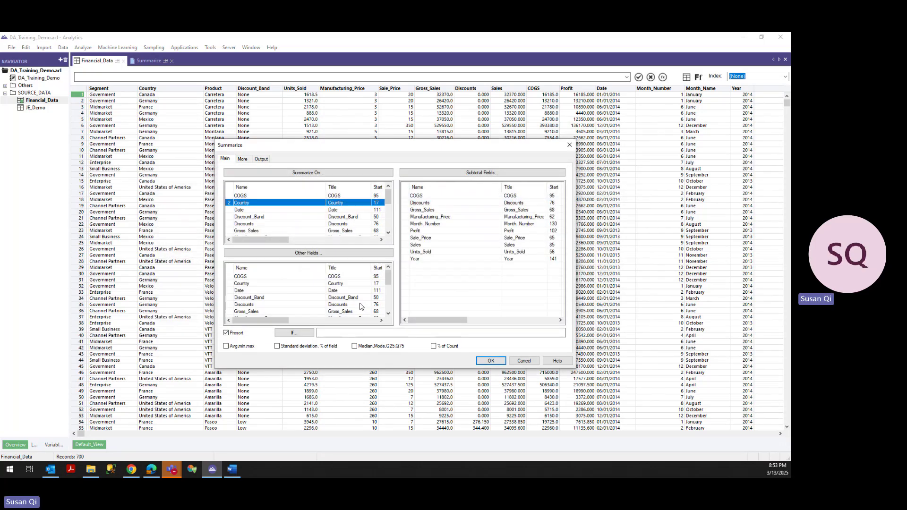
- Add Gross_Sales, Sales and Profit, in that order, as the subtotal fields of the Summarize analysis
{"action": "left_click", "coordinate": [452, 173]}
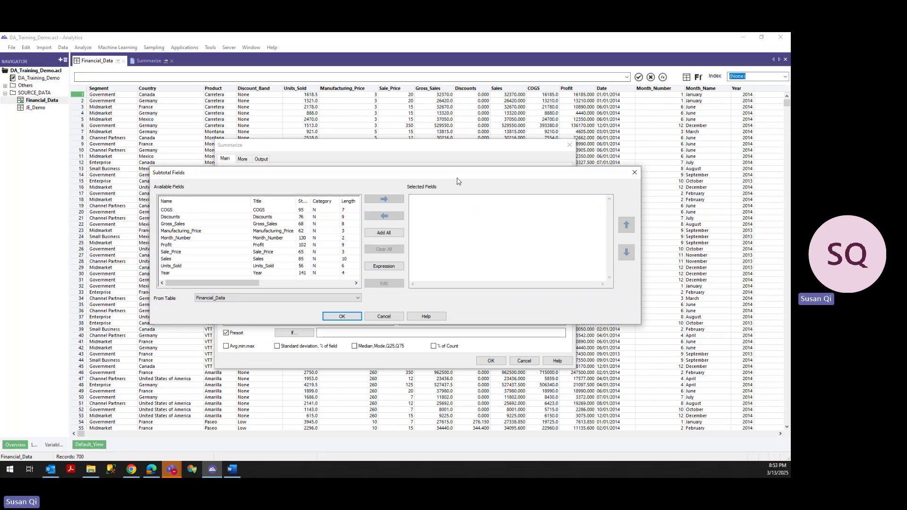
{"action": "double_click", "coordinate": [200, 224]}
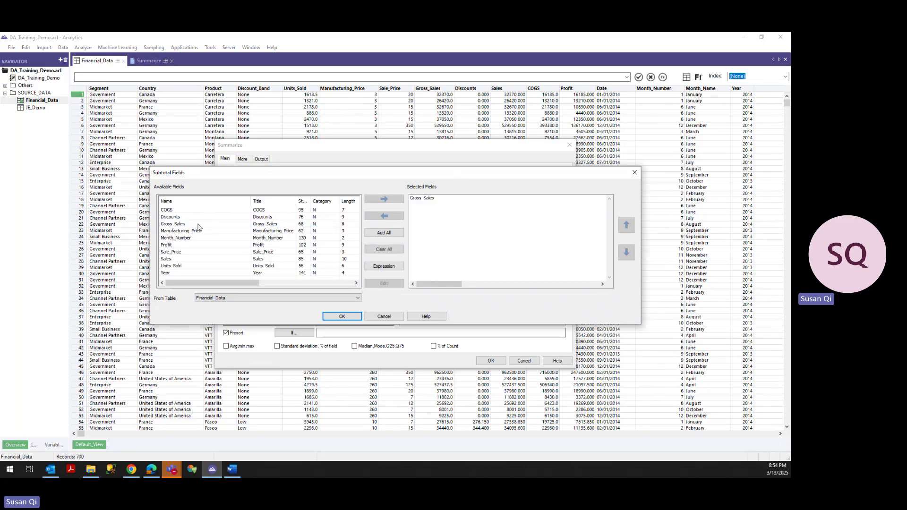
{"action": "double_click", "coordinate": [166, 260]}
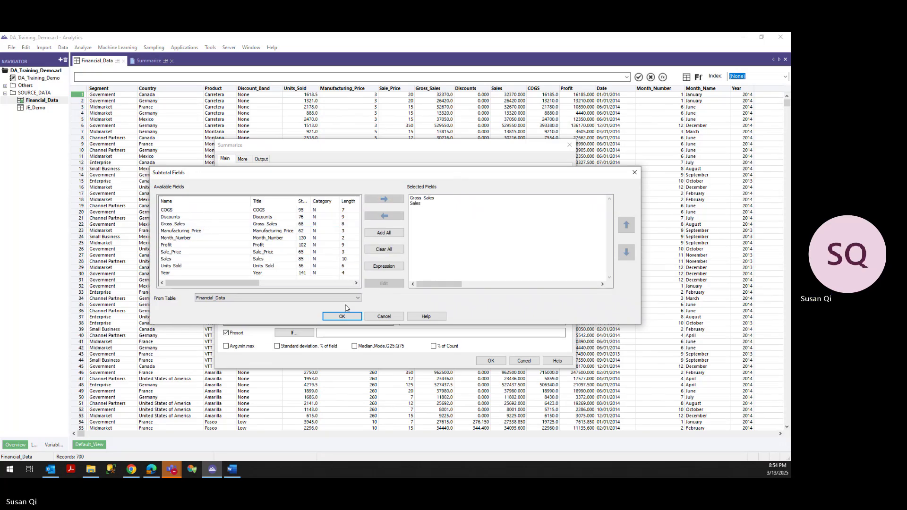
{"action": "double_click", "coordinate": [196, 244]}
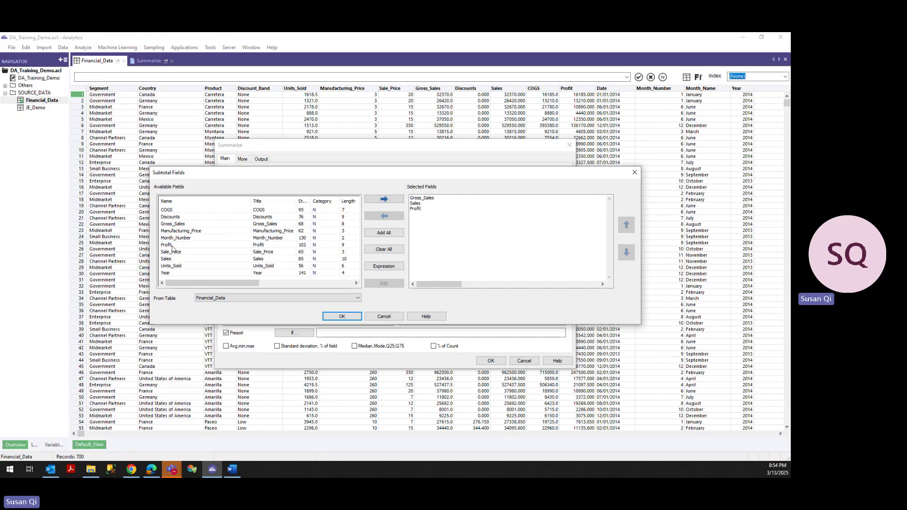
{"action": "left_click", "coordinate": [343, 316]}
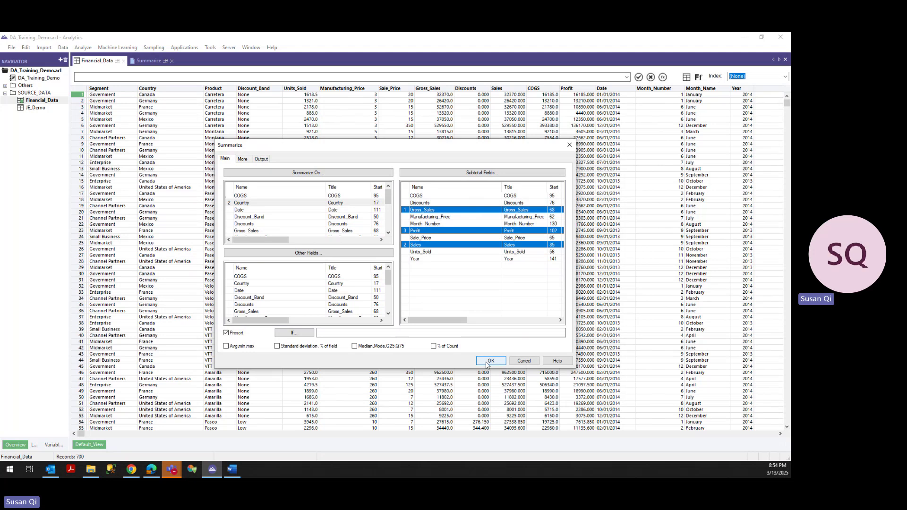
- Check that the summary outputs to Screen, and run it
{"action": "left_click", "coordinate": [262, 159]}
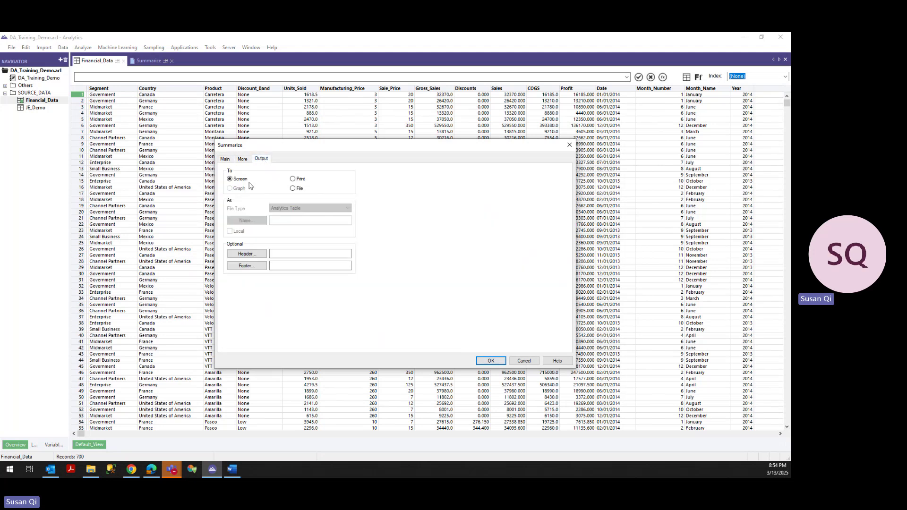
{"action": "left_click", "coordinate": [226, 159]}
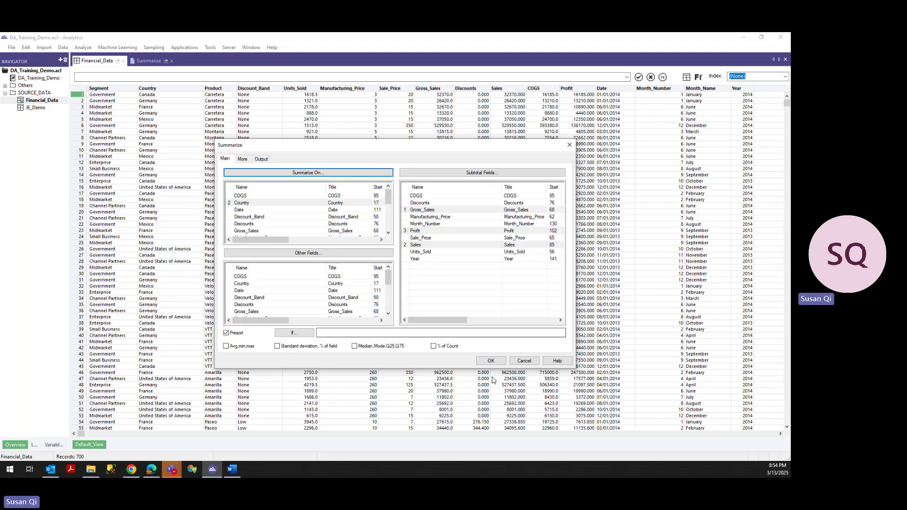
{"action": "left_click", "coordinate": [491, 360]}
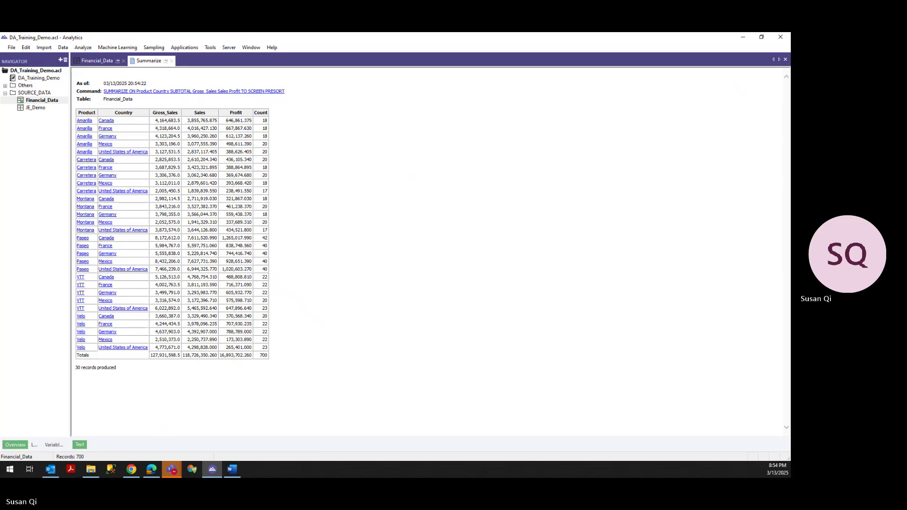
- Return to the Financial_Data table and start a Duplicates analysis with all fields as the key
{"action": "left_click", "coordinate": [89, 60]}
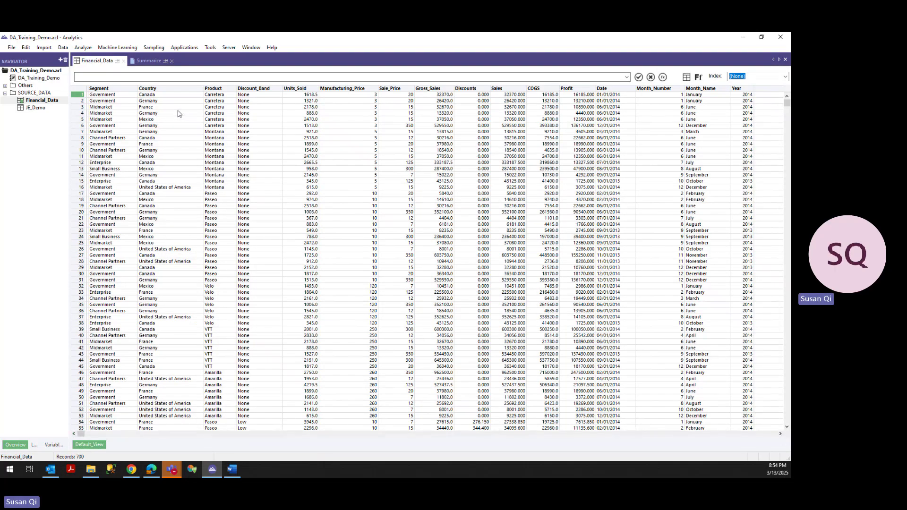
{"action": "left_click", "coordinate": [82, 47]}
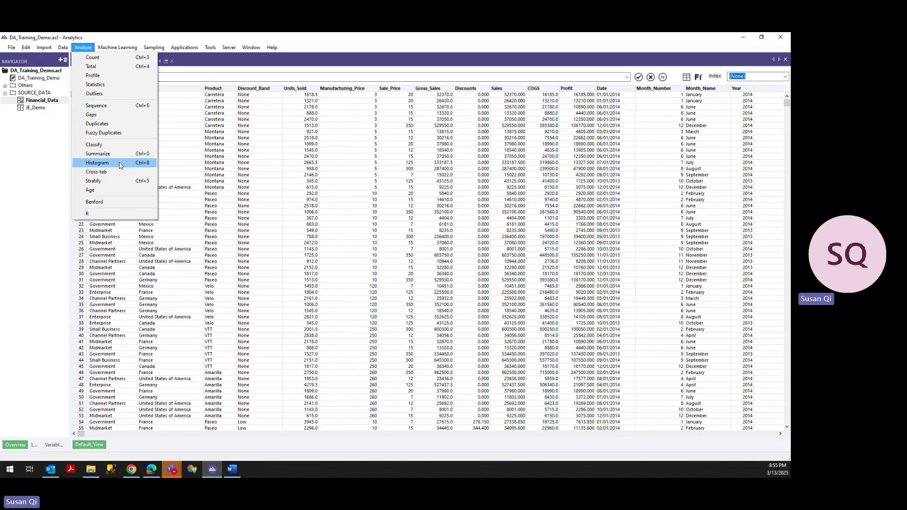
{"action": "left_click", "coordinate": [104, 124]}
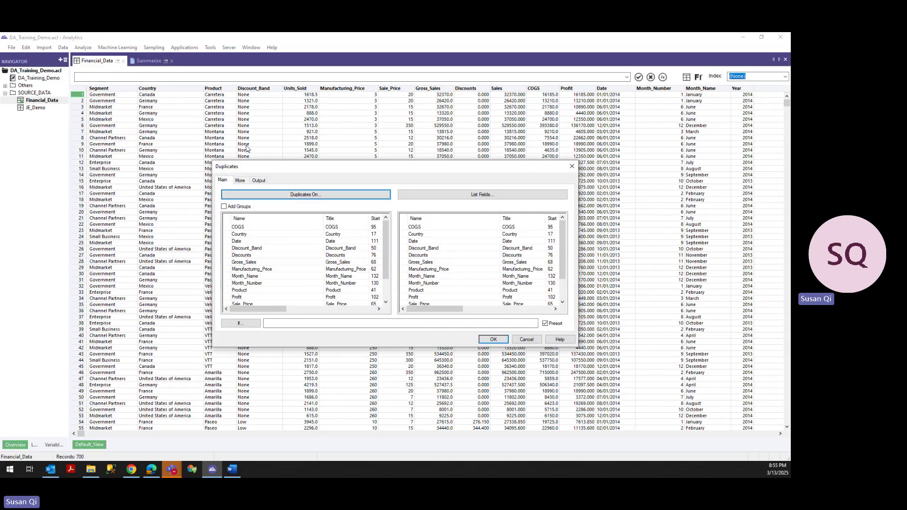
{"action": "left_click", "coordinate": [271, 198]}
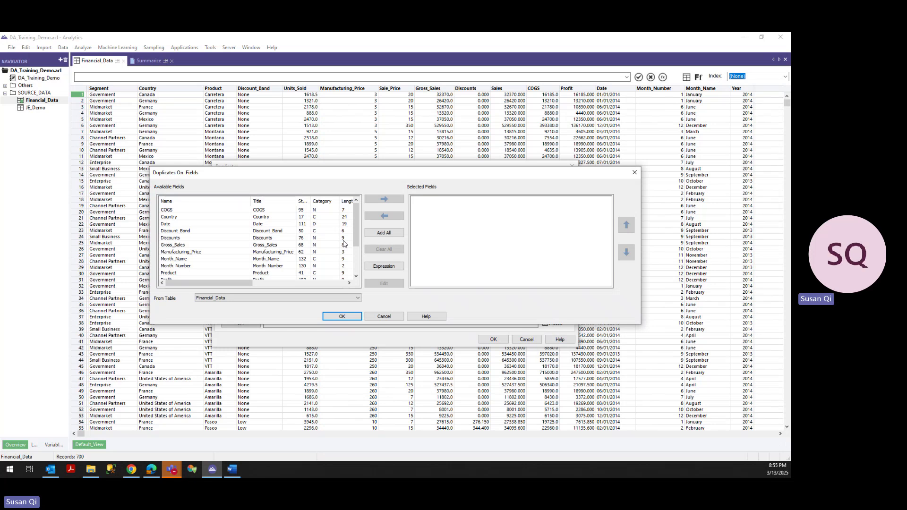
{"action": "left_click", "coordinate": [389, 234]}
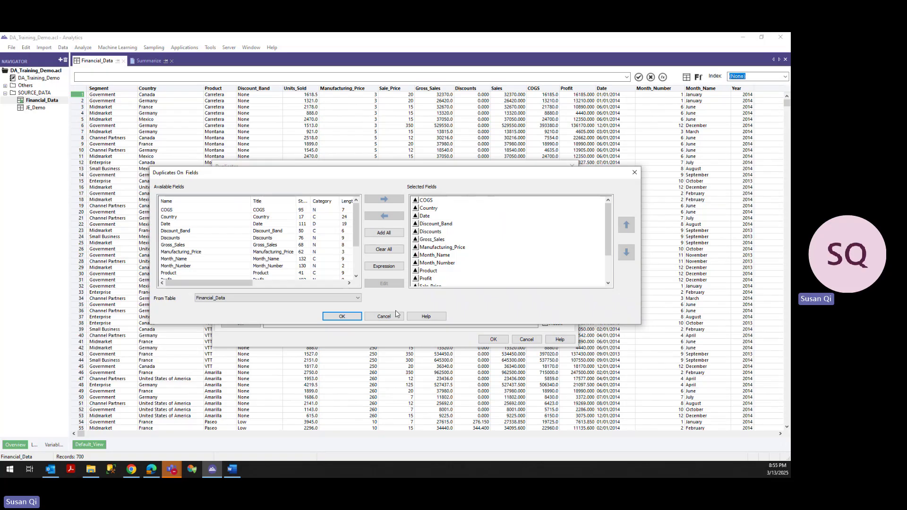
{"action": "left_click", "coordinate": [342, 317]}
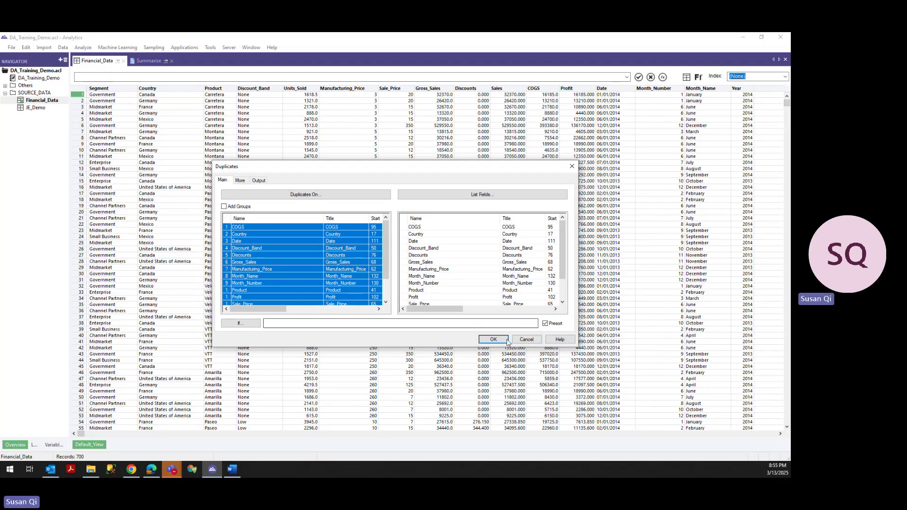
- Set the Duplicates output to Screen and run the test on all fields
{"action": "left_click", "coordinate": [258, 181]}
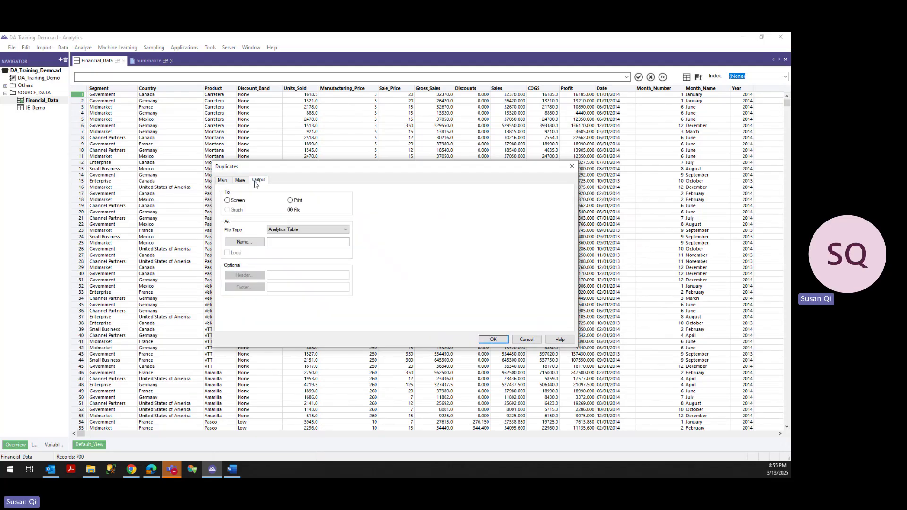
{"action": "left_click", "coordinate": [227, 201]}
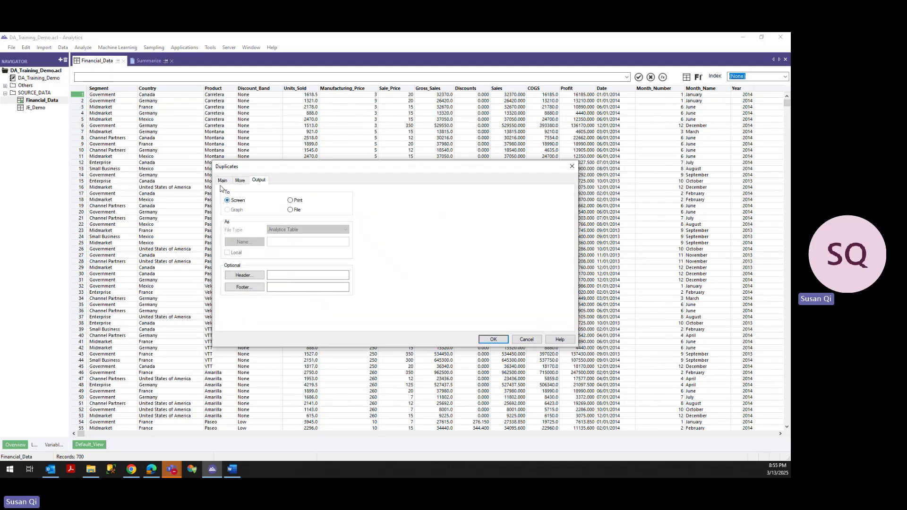
{"action": "left_click", "coordinate": [222, 180]}
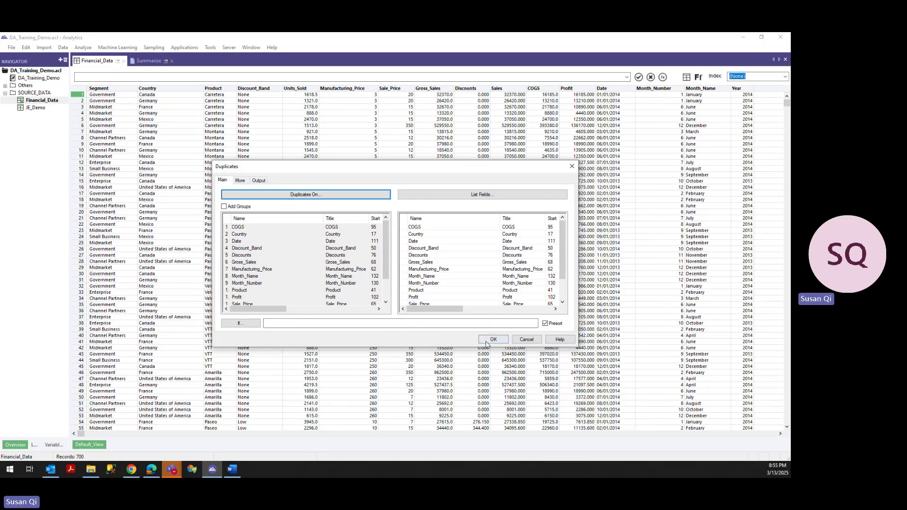
{"action": "left_click", "coordinate": [491, 339]}
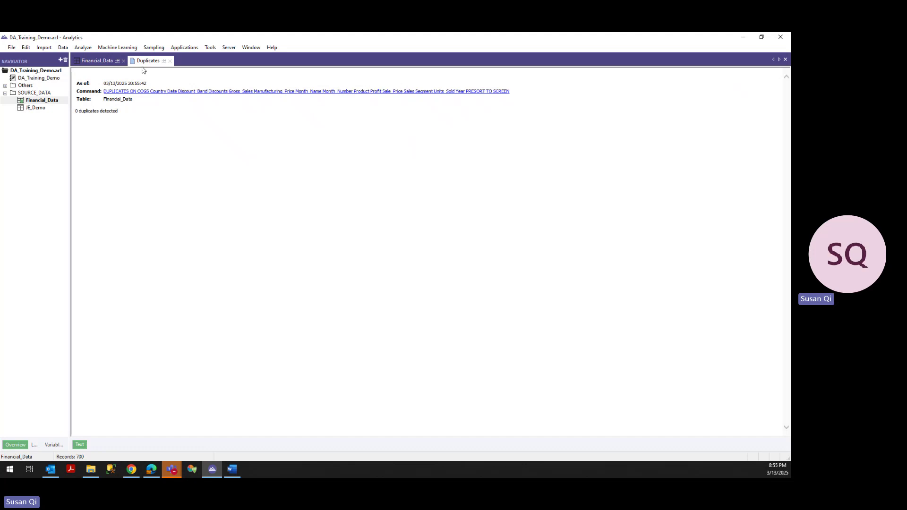
- Return to the Financial_Data table and start another Duplicates analysis on Country, Product, Segment and Year
{"action": "left_click", "coordinate": [97, 61]}
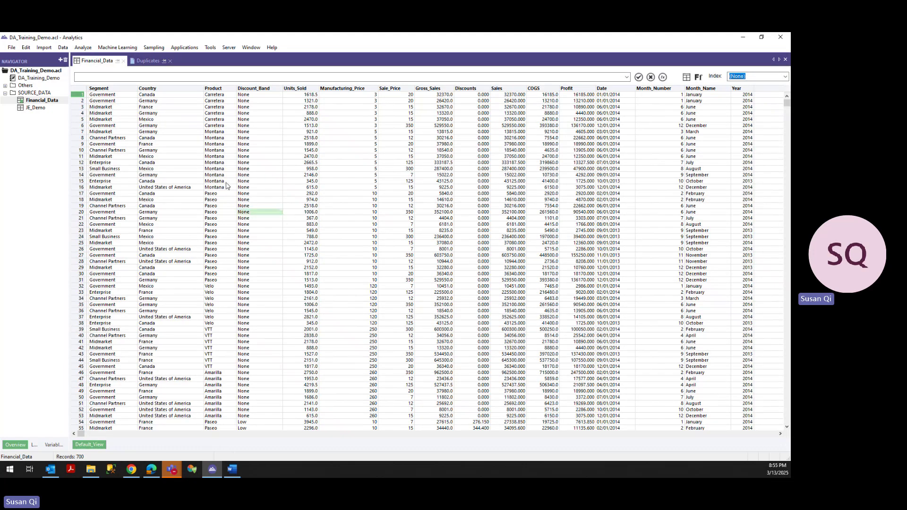
{"action": "left_click", "coordinate": [81, 47]}
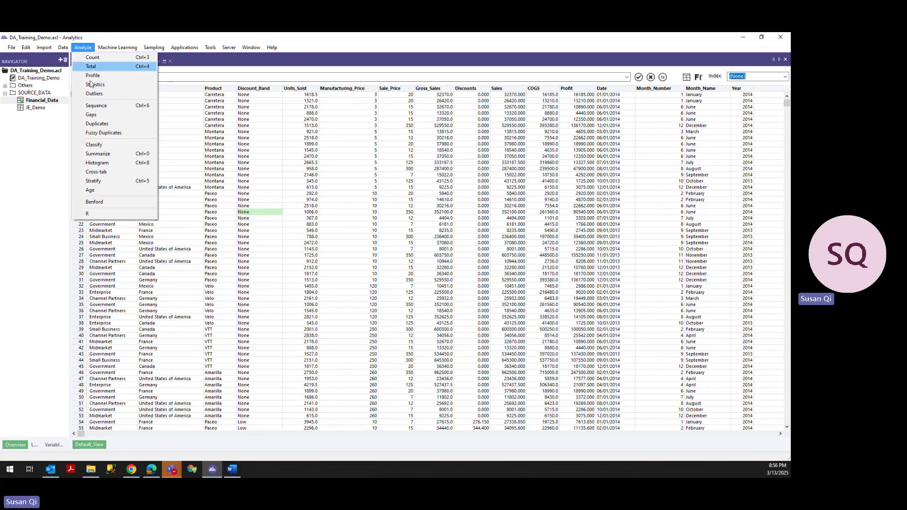
{"action": "left_click", "coordinate": [98, 124]}
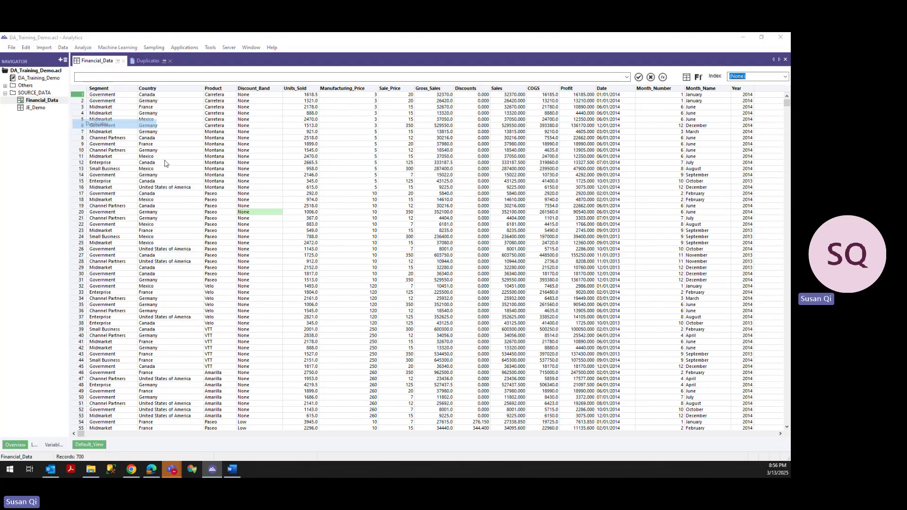
{"action": "left_click", "coordinate": [300, 202]}
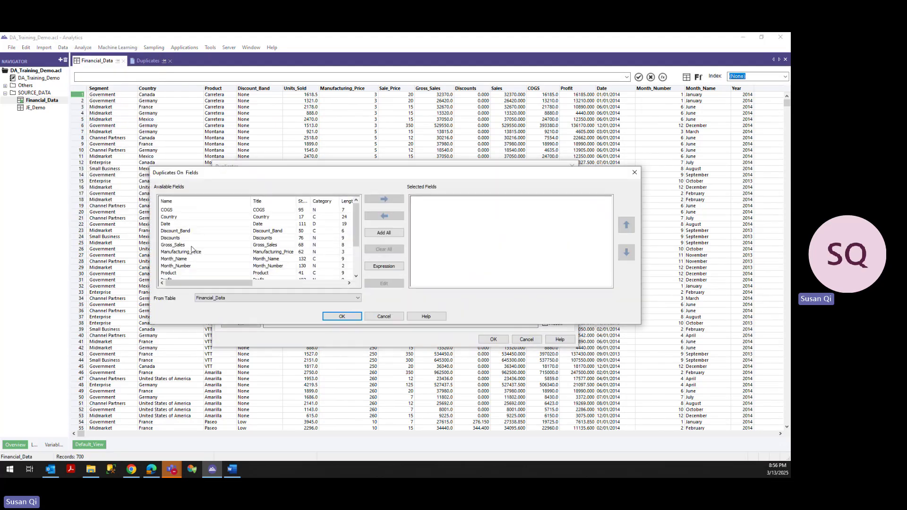
{"action": "double_click", "coordinate": [174, 217]}
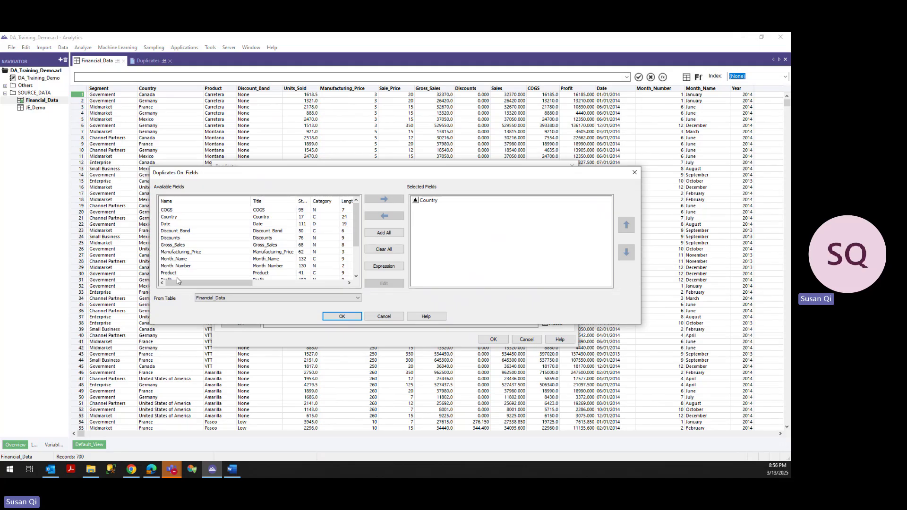
{"action": "scroll", "coordinate": [178, 279], "scroll_direction": "down", "scroll_amount": 1}
{"action": "double_click", "coordinate": [168, 252]}
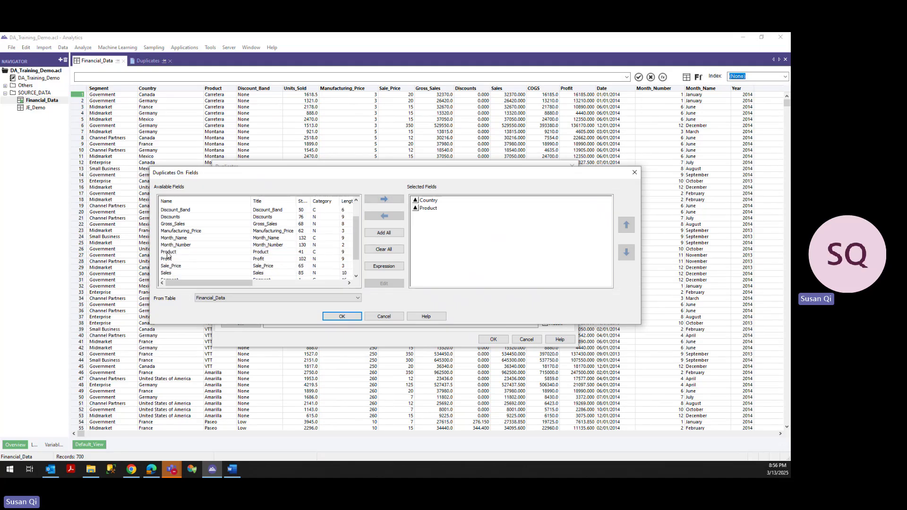
{"action": "scroll", "coordinate": [169, 259], "scroll_direction": "down", "scroll_amount": 1}
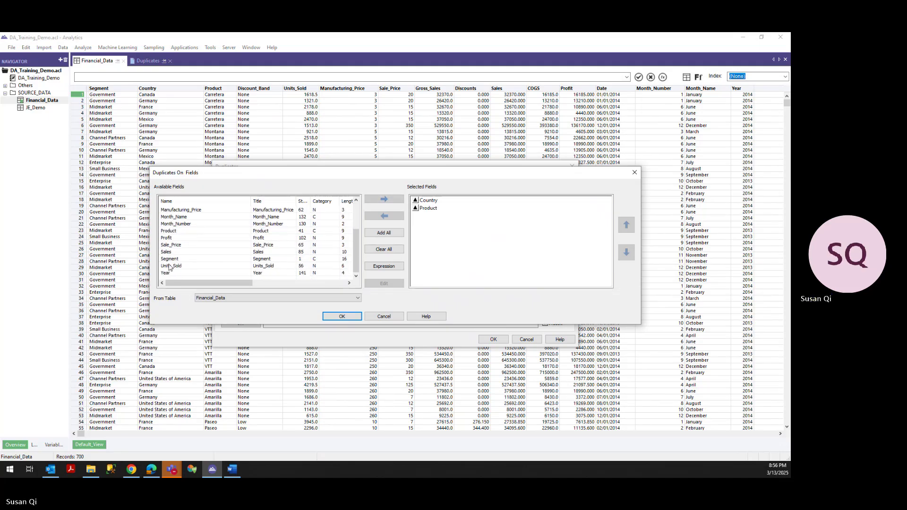
{"action": "double_click", "coordinate": [169, 259]}
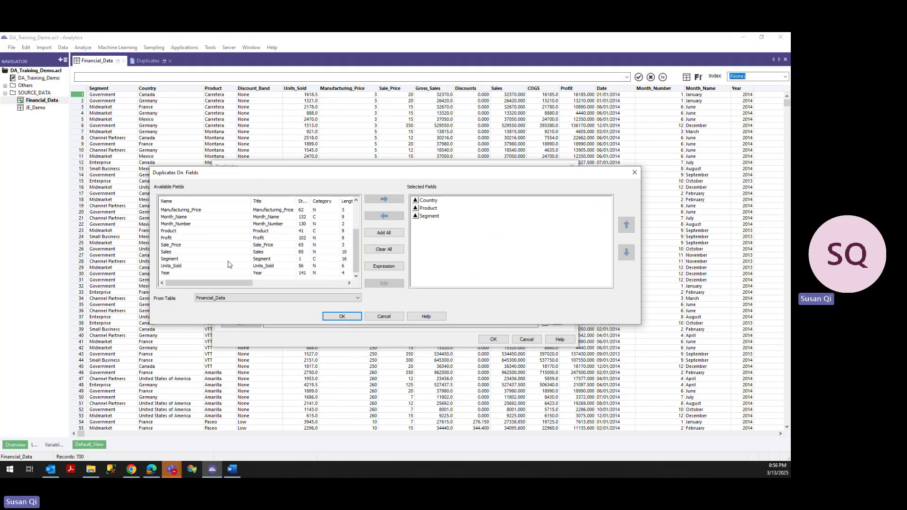
{"action": "double_click", "coordinate": [165, 273]}
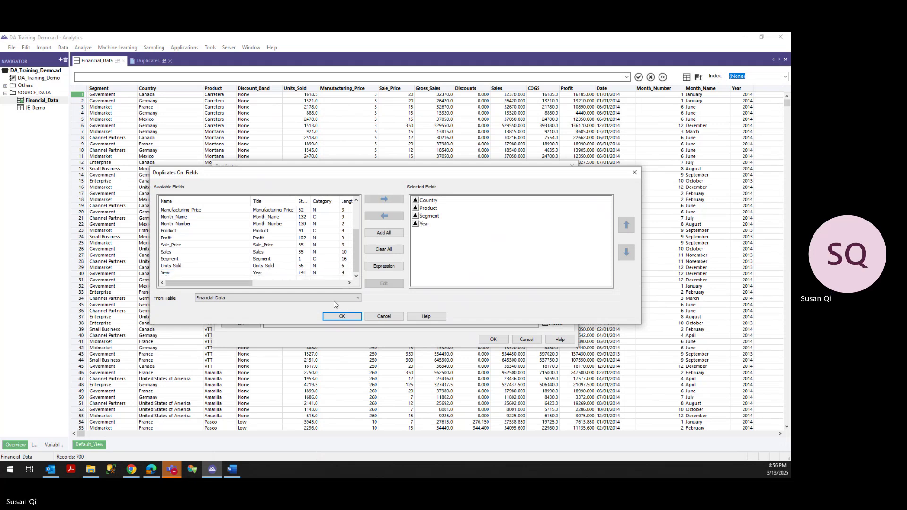
{"action": "left_click", "coordinate": [342, 316]}
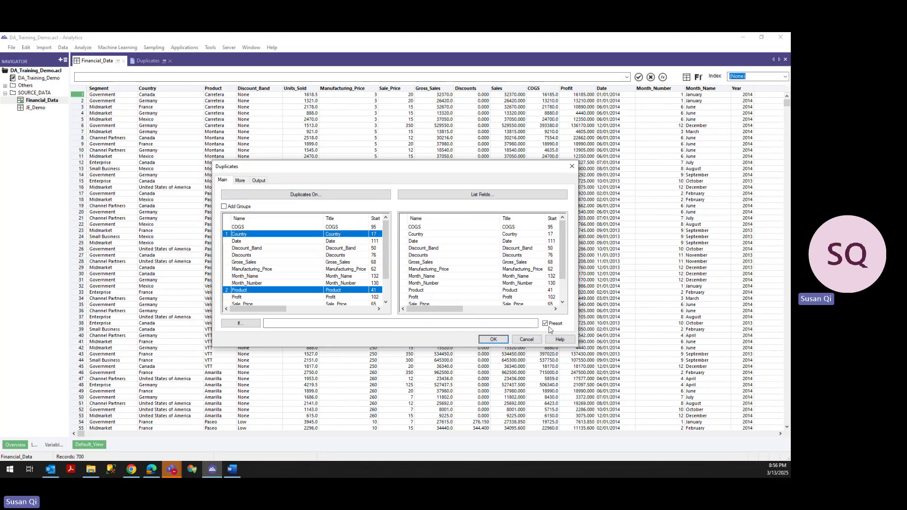
- Run the Duplicates test with output to Screen and drill down into the first listed Canada duplicate
{"action": "left_click", "coordinate": [261, 181]}
{"action": "left_click", "coordinate": [222, 180]}
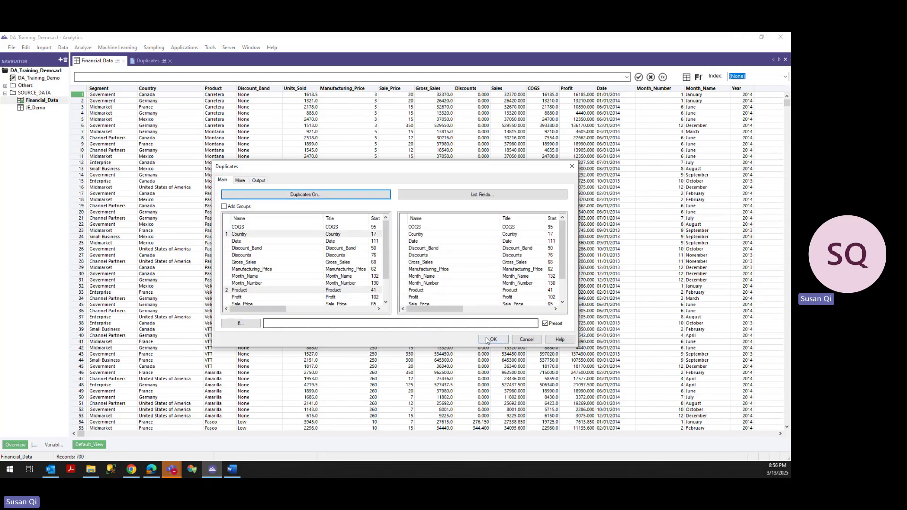
{"action": "left_click", "coordinate": [491, 339]}
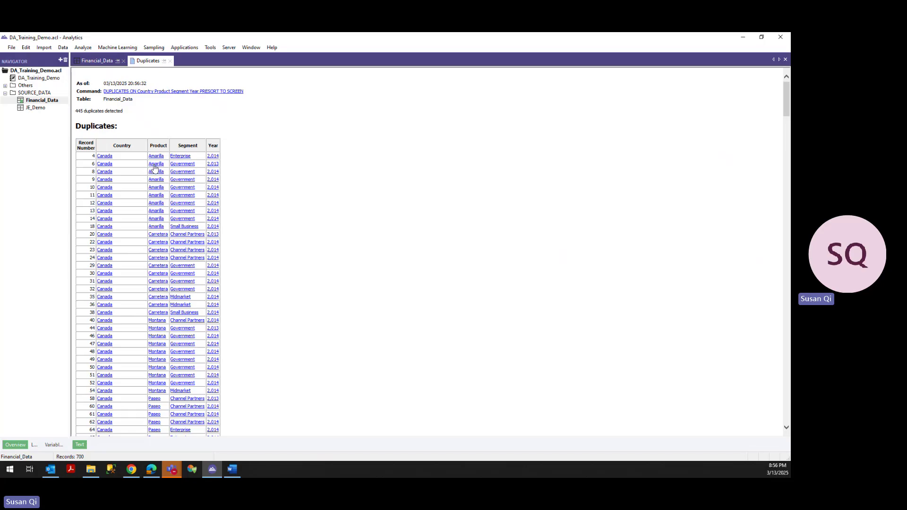
{"action": "left_click", "coordinate": [105, 160]}
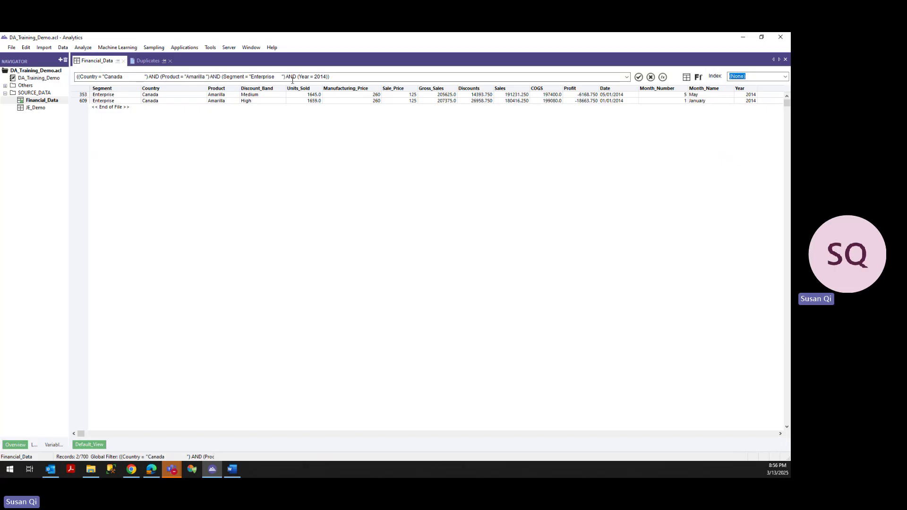